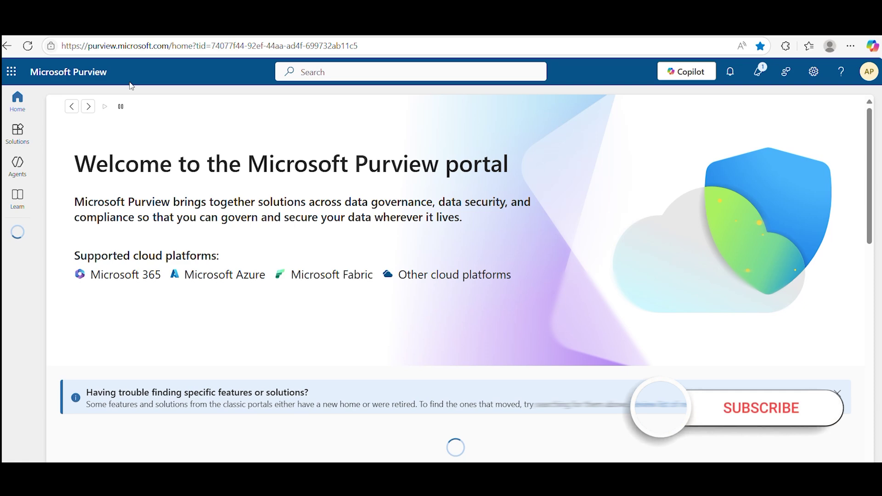
# Step: Show the Purview Solutions list, including Audit and eDiscovery, from the home page sidebar
pyautogui.moveTo(97, 46); pyautogui.dragTo(178, 46)
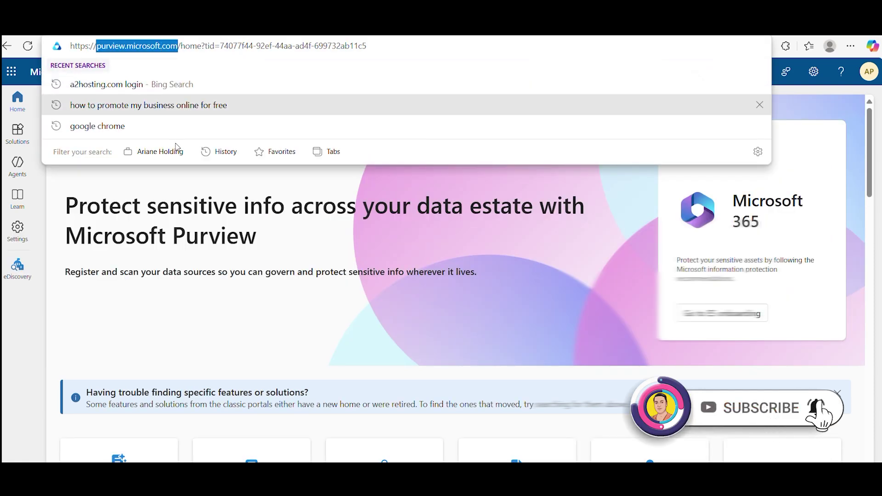
pyautogui.click(190, 330)
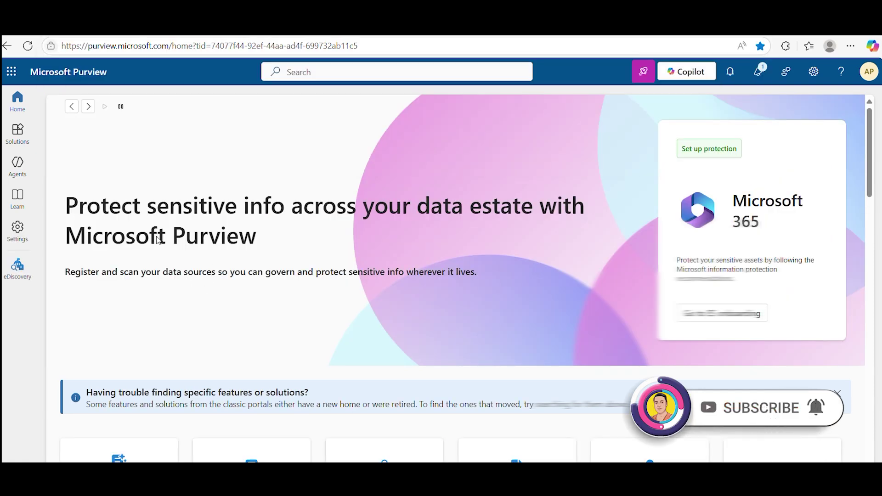
pyautogui.click(17, 135)
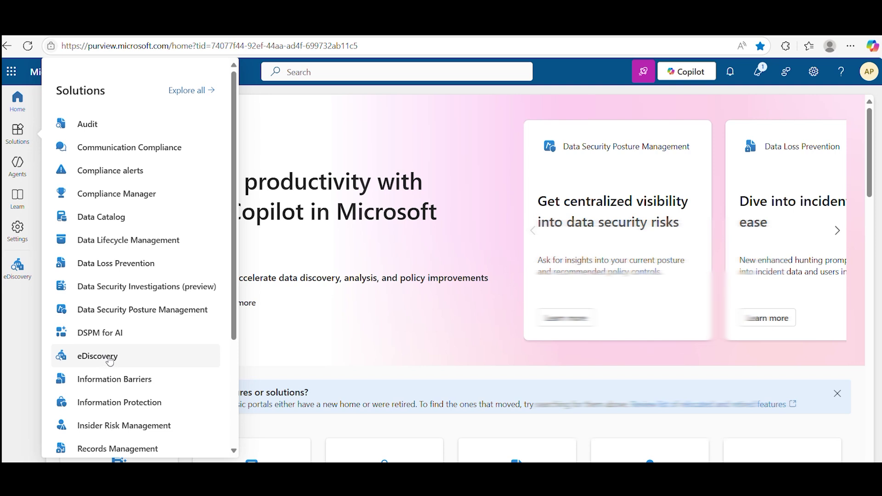
# Step: Go to eDiscovery and open the Content Search case listing its 86 existing searches
pyautogui.click(109, 358)
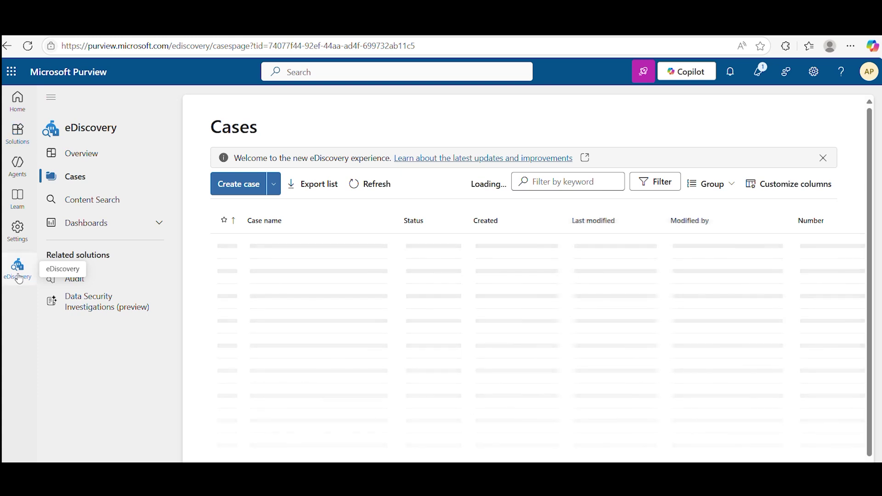
pyautogui.click(101, 199)
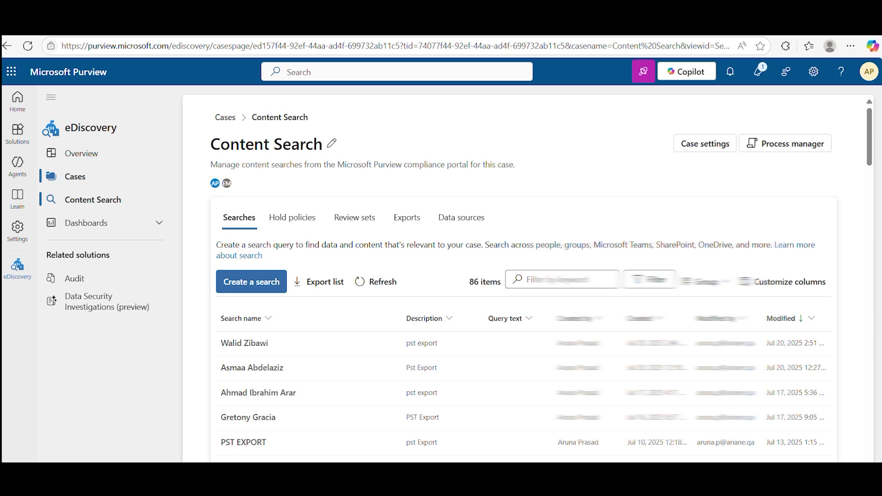
# Step: Create a new search using the user's full name as both its name and description
pyautogui.click(252, 281)
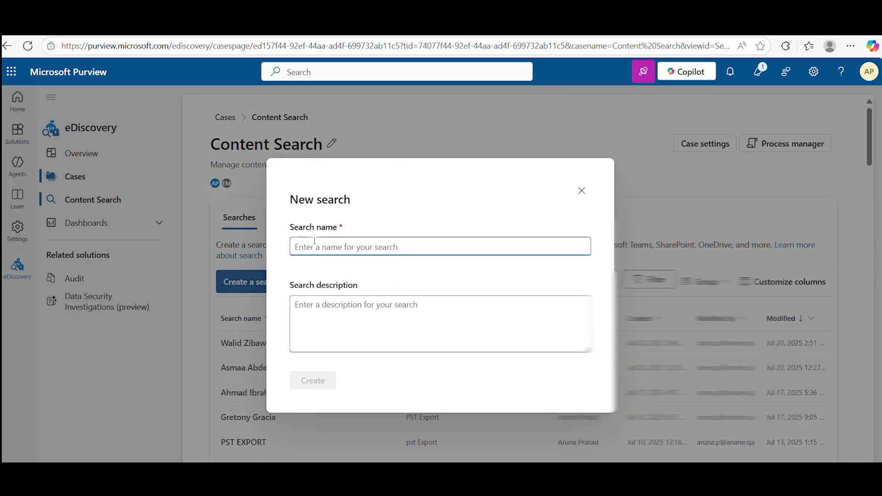
pyautogui.click(343, 320)
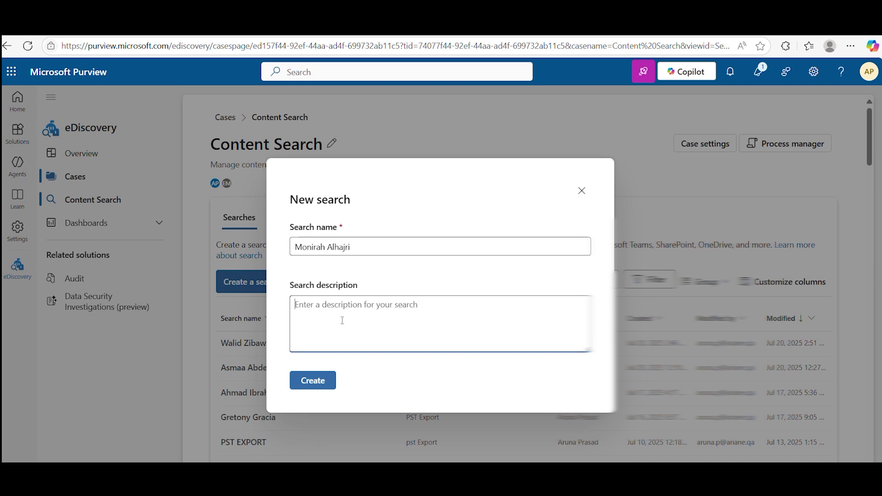
pyautogui.click(327, 386)
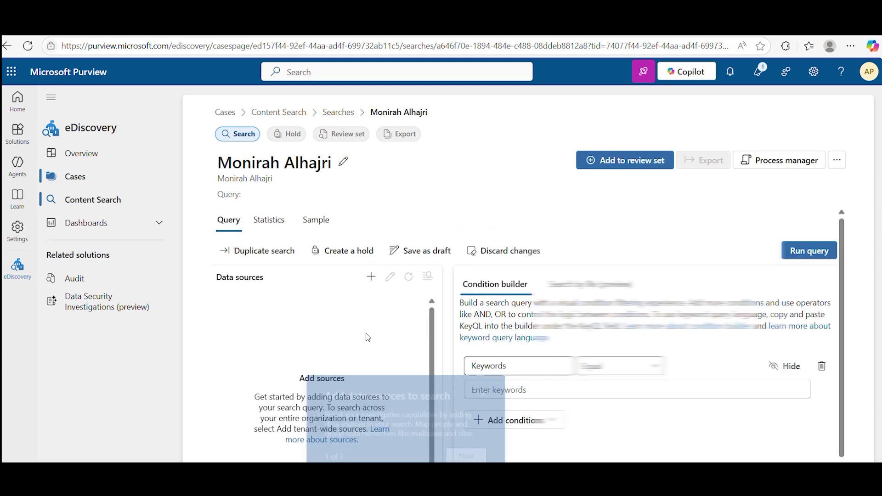
# Step: Find the user and save them as the search's only data source, covering mailbox and OneDrive
pyautogui.click(476, 458)
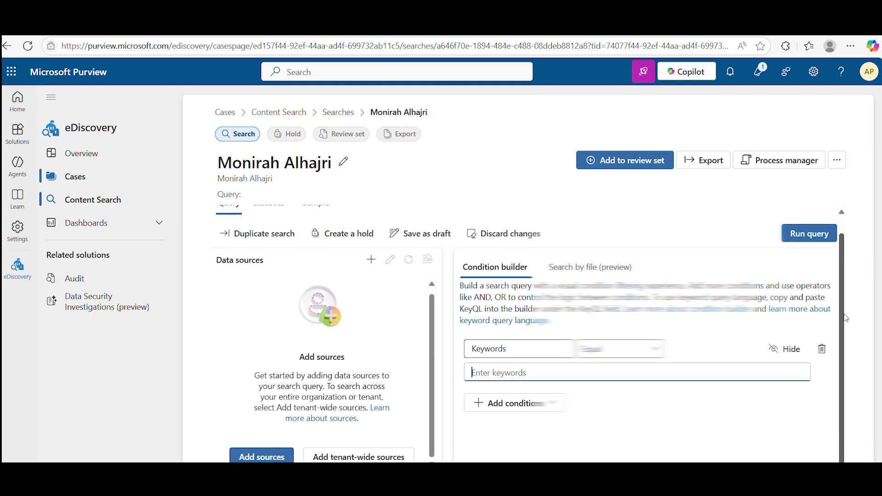
pyautogui.click(269, 458)
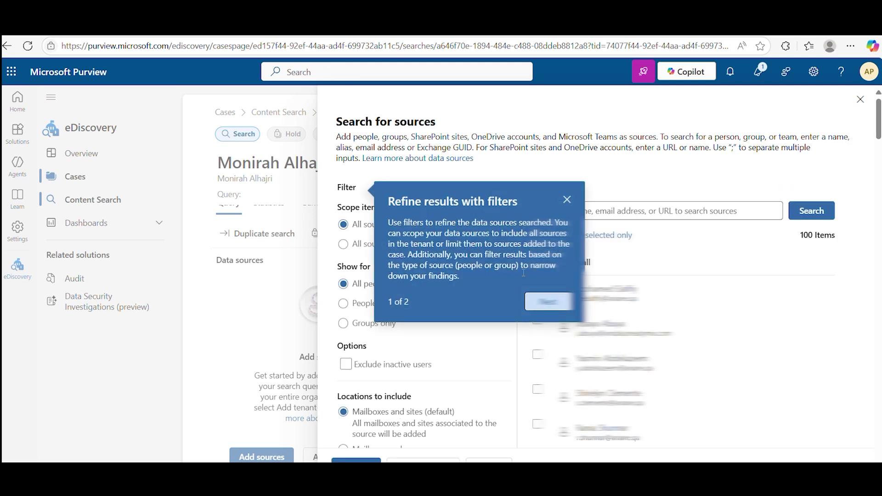
pyautogui.click(567, 199)
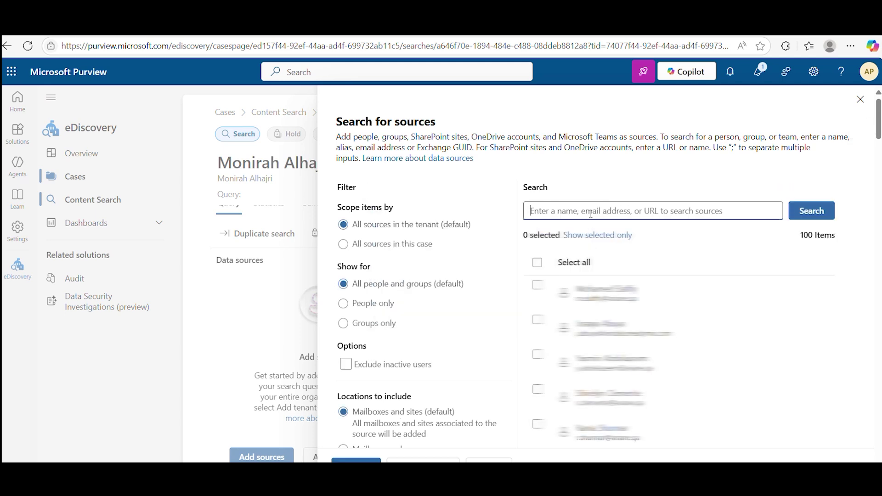
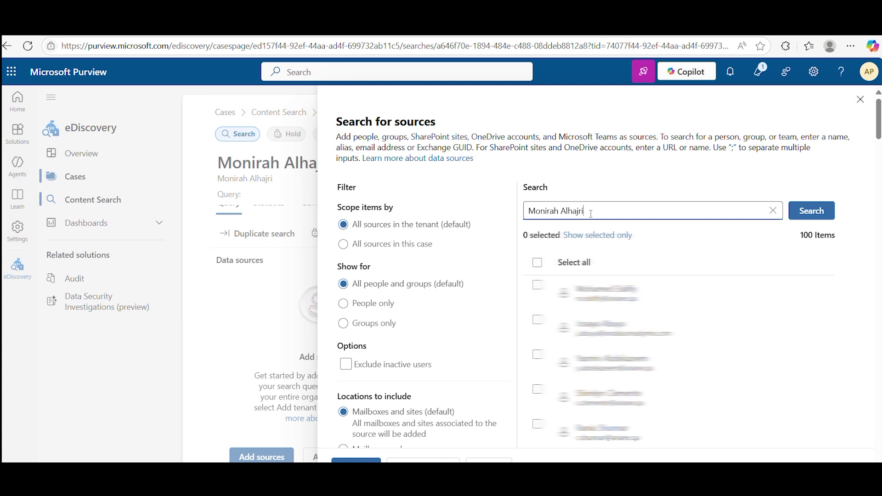
pyautogui.click(810, 211)
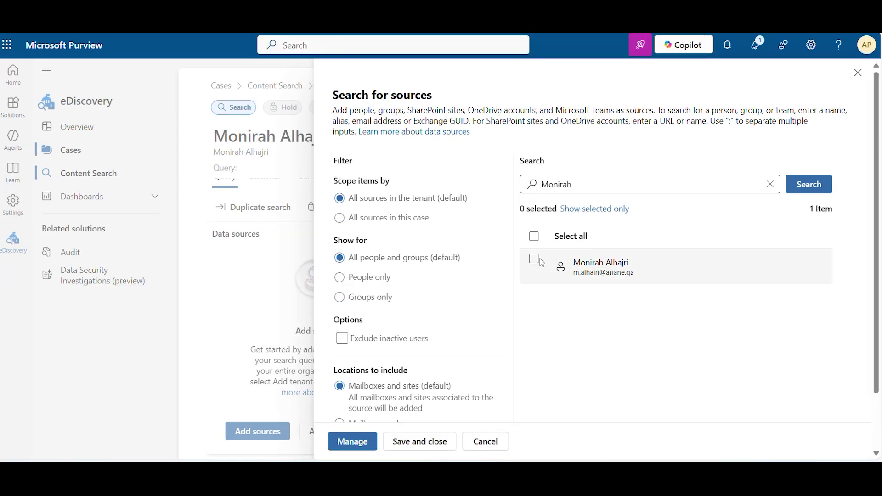
pyautogui.click(540, 260)
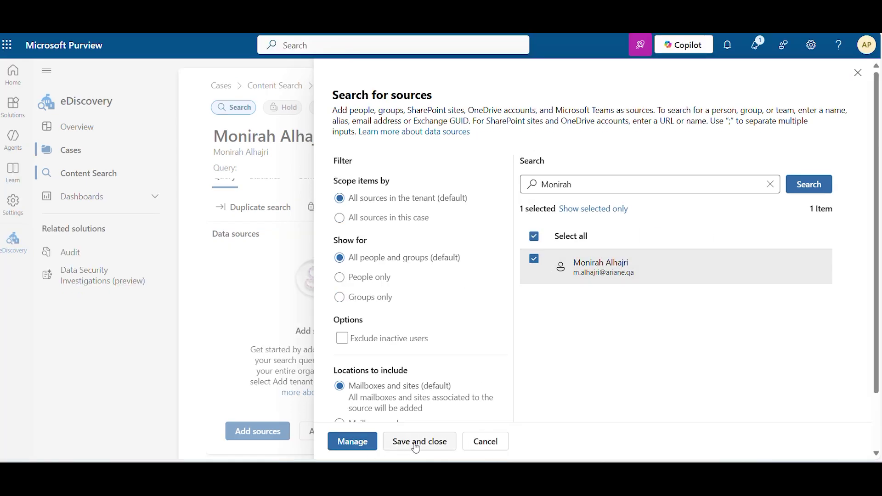
pyautogui.scroll(-2, 356, 251)
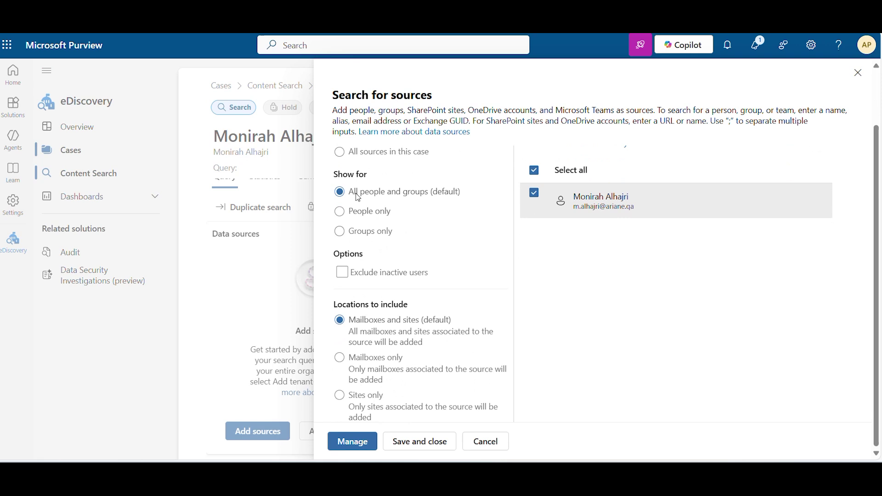
pyautogui.scroll(2, 358, 197)
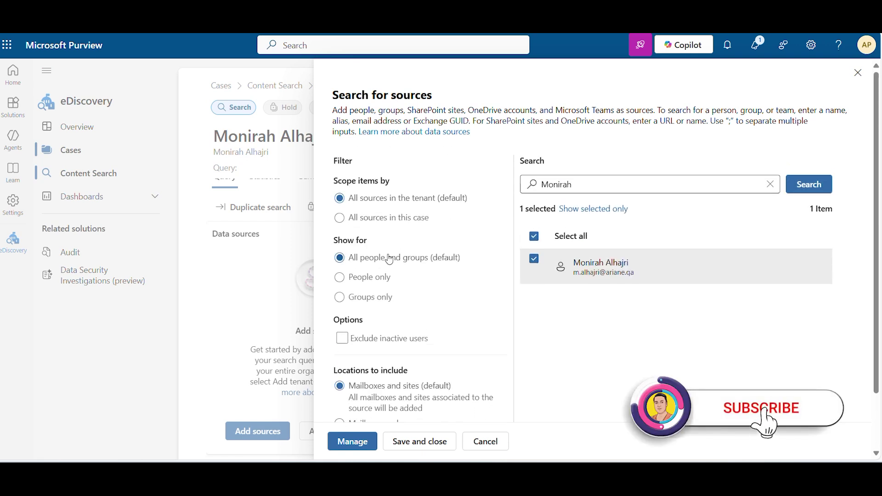
pyautogui.scroll(-2, 340, 322)
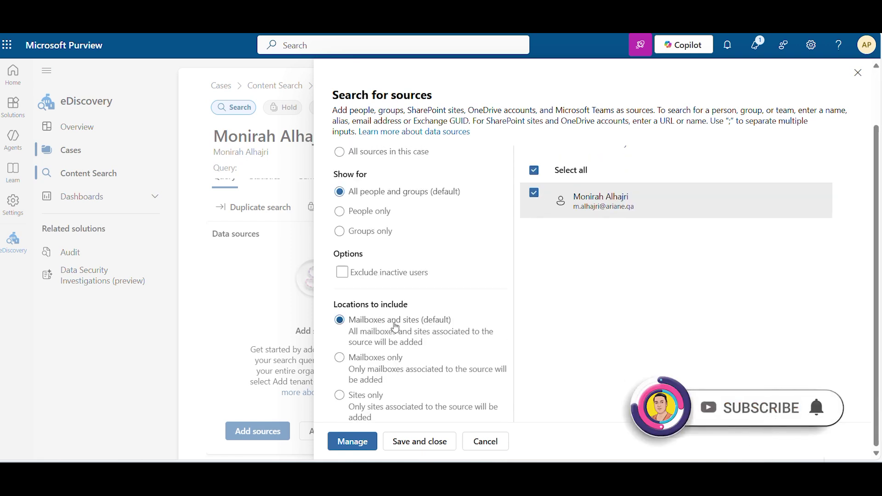
pyautogui.click(422, 444)
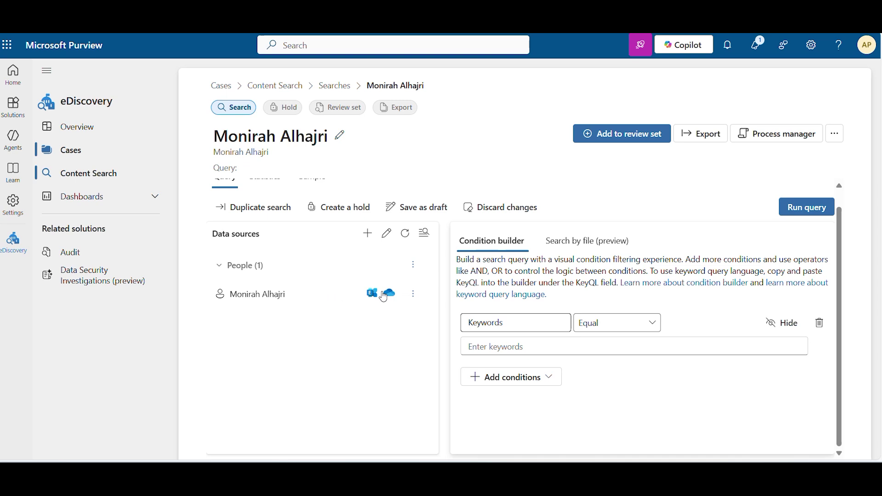
# Step: Run the search's query with Statistics chosen as the result type
pyautogui.moveTo(375, 298)
pyautogui.click(823, 211)
pyautogui.click(791, 214)
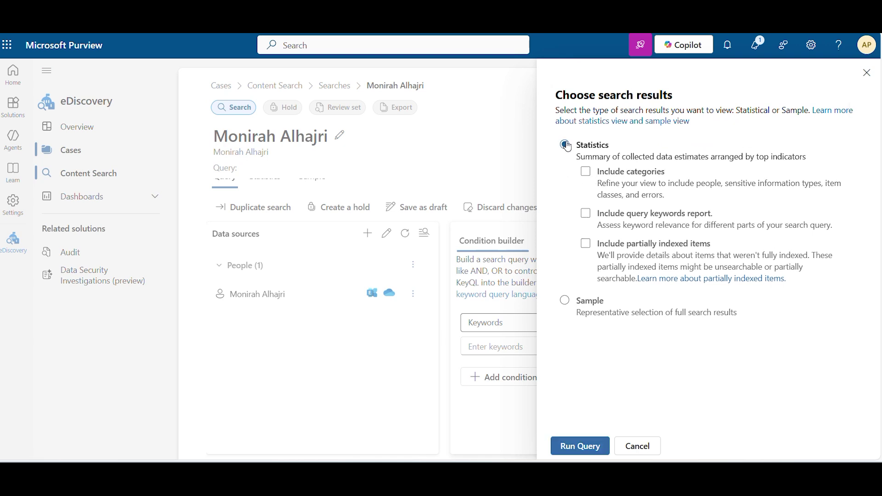
pyautogui.click(592, 443)
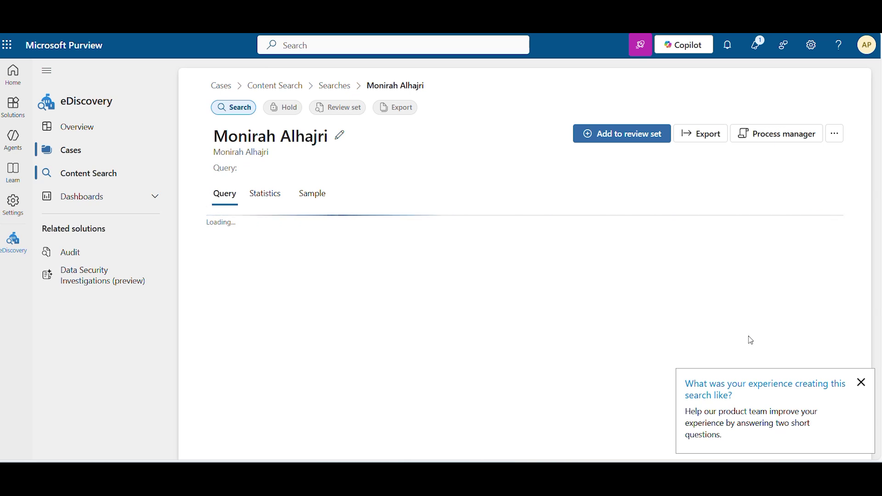
# Step: Track the Generate statistics job until results show 33 items (3.2 MB) in 2/2 locations
pyautogui.click(862, 384)
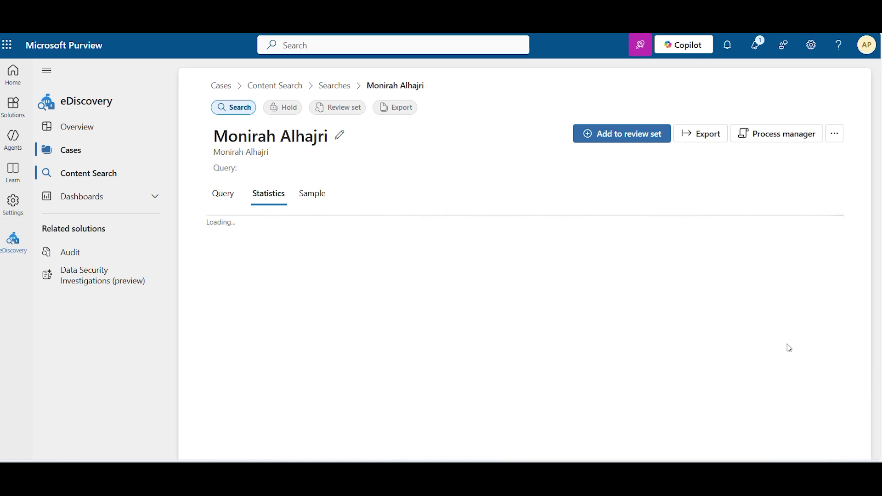
pyautogui.click(784, 135)
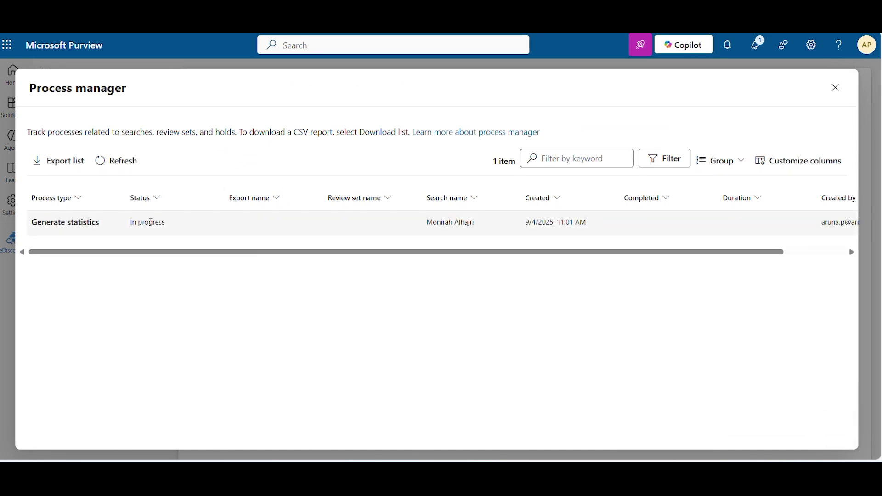
pyautogui.moveTo(133, 222); pyautogui.dragTo(213, 226)
pyautogui.press('Escape')
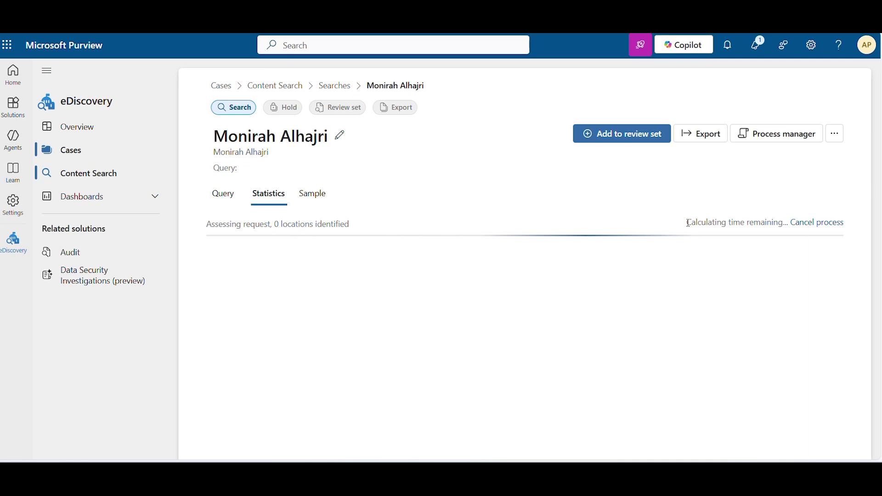
pyautogui.moveTo(687, 223); pyautogui.dragTo(781, 195)
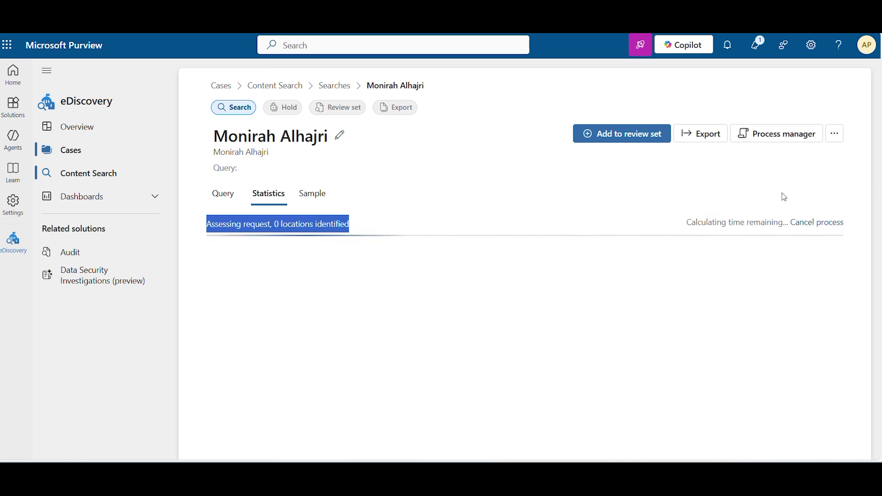
pyautogui.click(648, 224)
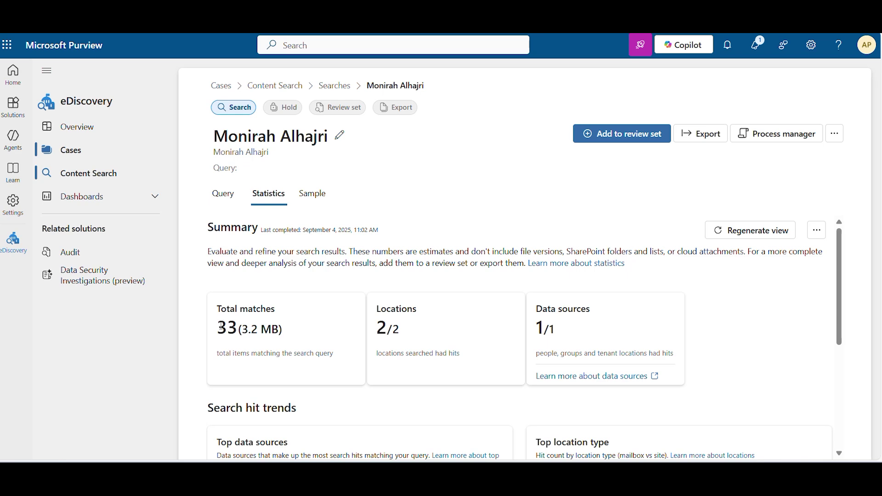
# Step: Review the hit trend donut charts on the Statistics tab, then open the Export panel
pyautogui.moveTo(221, 327); pyautogui.dragTo(280, 327)
pyautogui.click(556, 319)
pyautogui.scroll(-1, 553, 320)
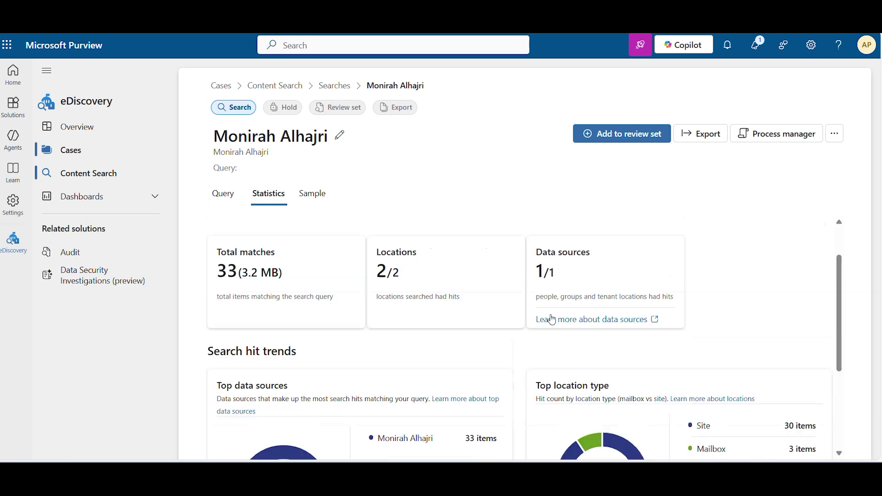
pyautogui.scroll(-1, 552, 320)
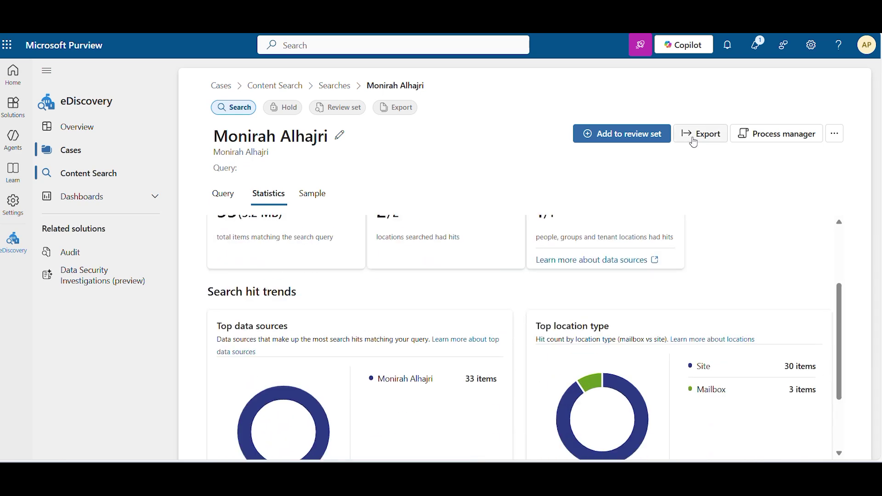
pyautogui.scroll(-2, 340, 329)
pyautogui.moveTo(620, 310)
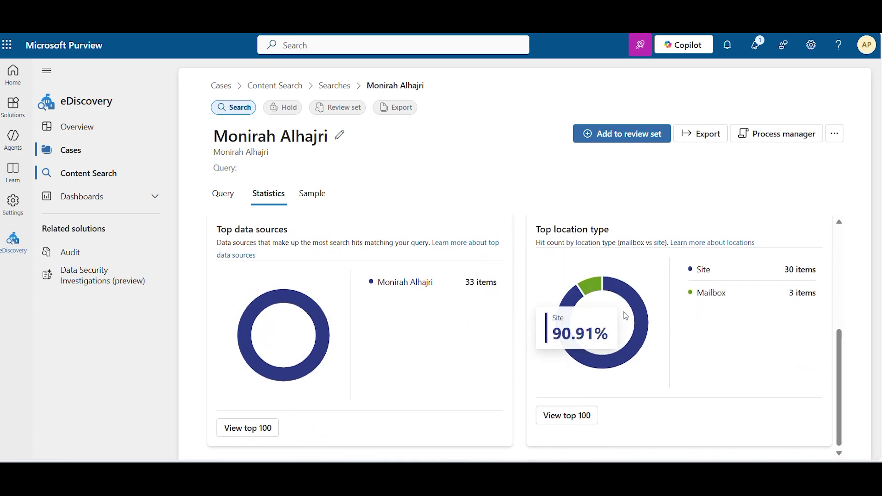
pyautogui.scroll(4, 593, 322)
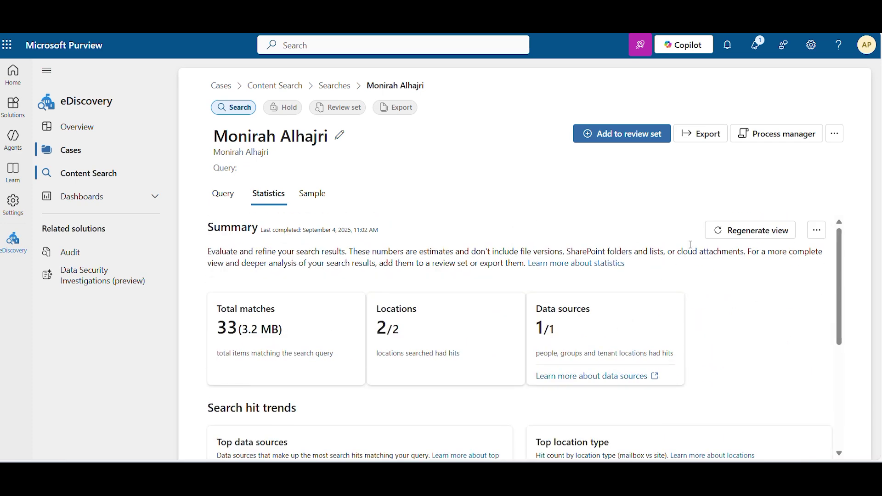
pyautogui.click(714, 137)
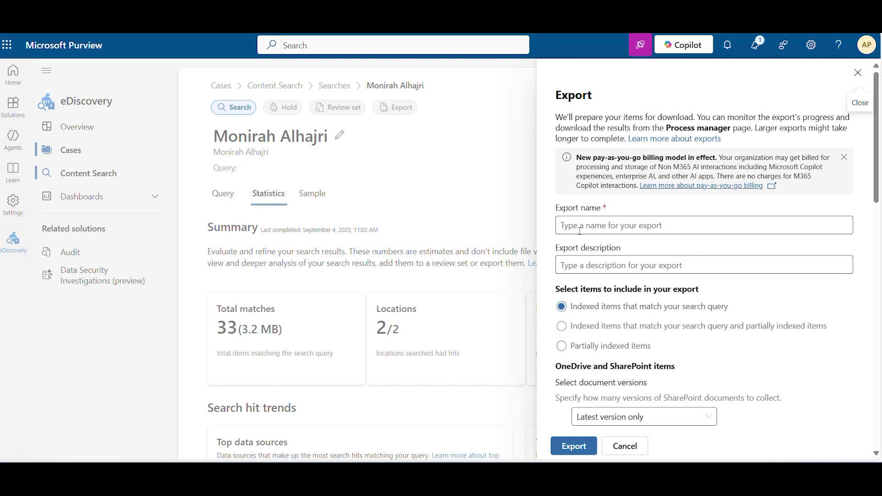
# Step: Autofill the export name, copy it into the description, and export the indexed items
pyautogui.click(580, 231)
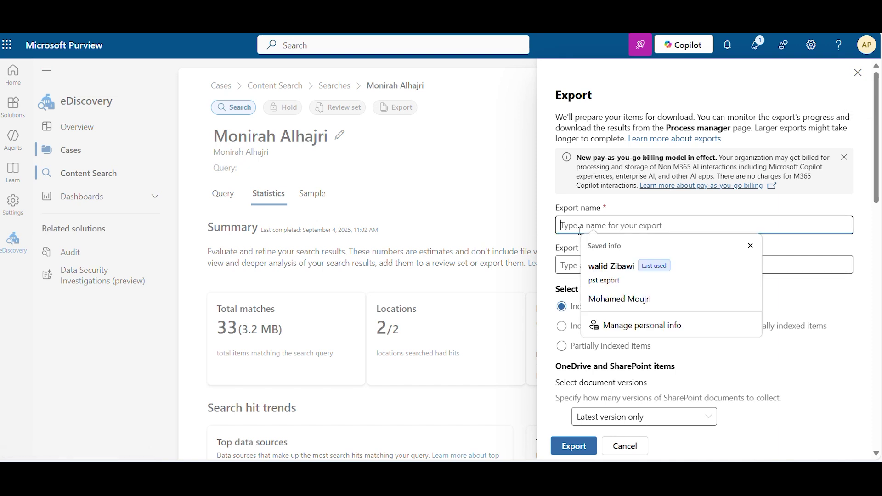
pyautogui.click(579, 225)
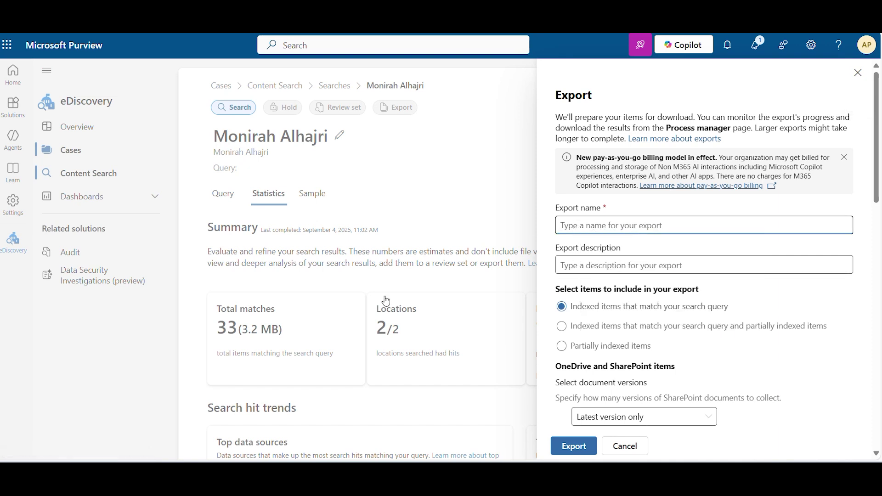
pyautogui.click(672, 226)
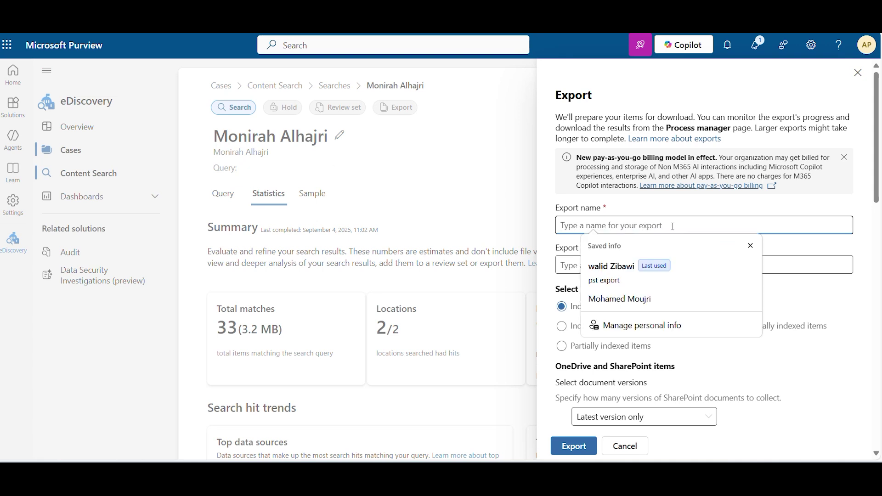
pyautogui.click(621, 300)
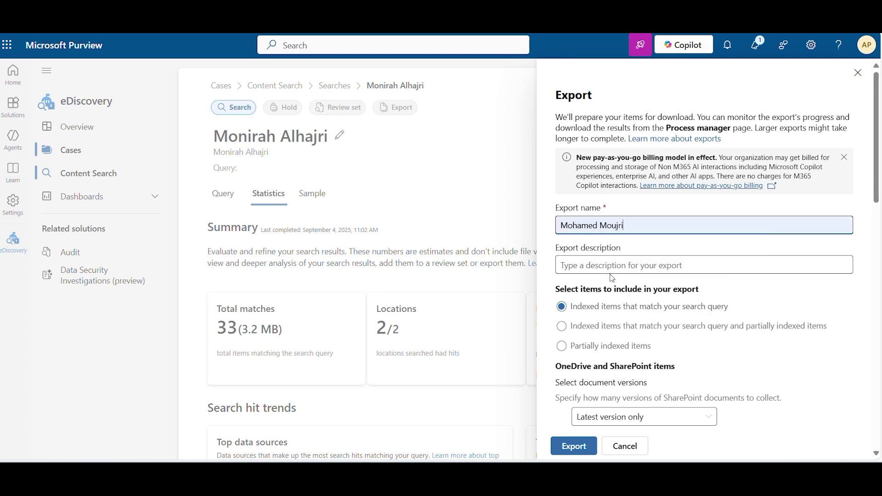
pyautogui.click(608, 265)
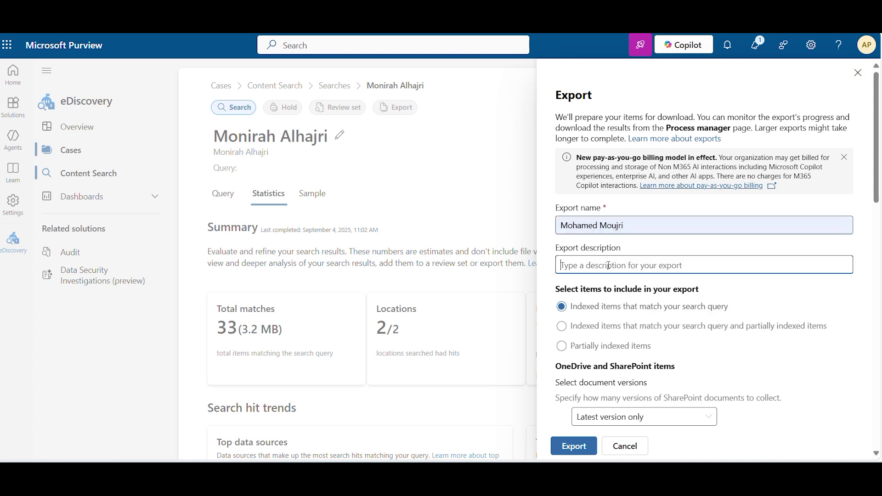
pyautogui.moveTo(624, 226); pyautogui.dragTo(548, 241)
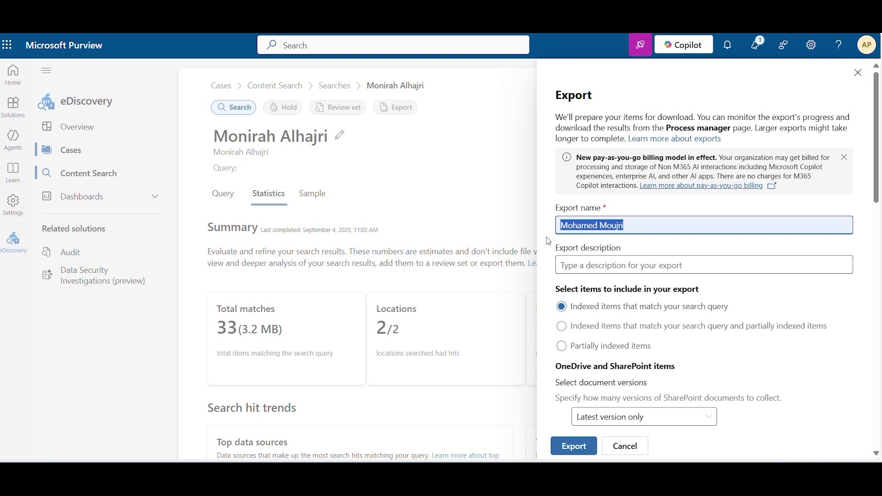
pyautogui.hotkey('ctrl', 'c')
pyautogui.click(630, 267)
pyautogui.hotkey('ctrl', 'v')
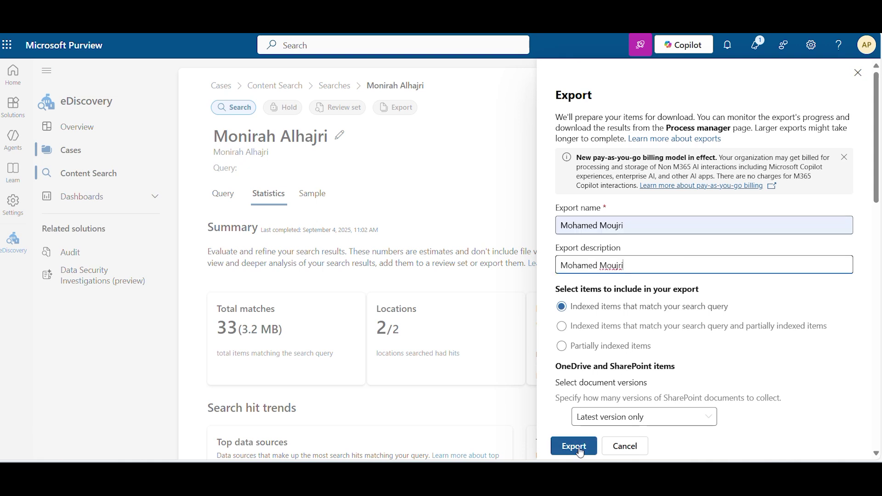
pyautogui.click(575, 447)
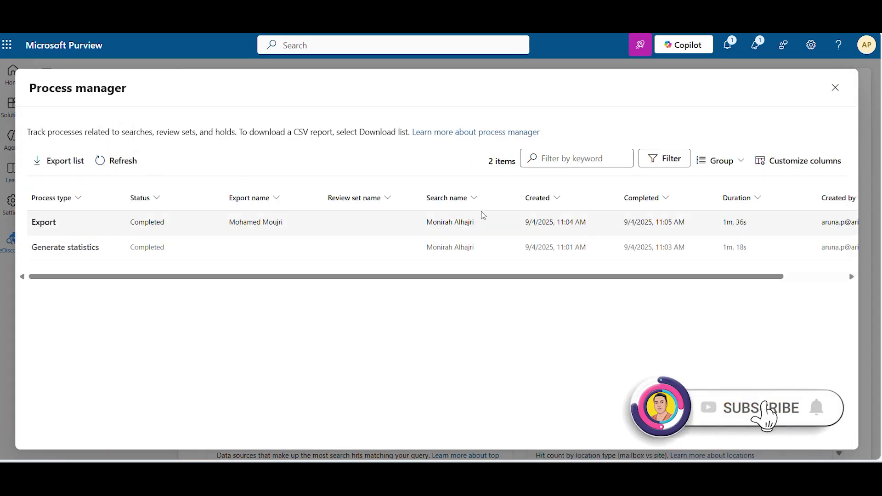
# Step: Open the completed export's details listing its reports, items and PST packages
pyautogui.click(230, 227)
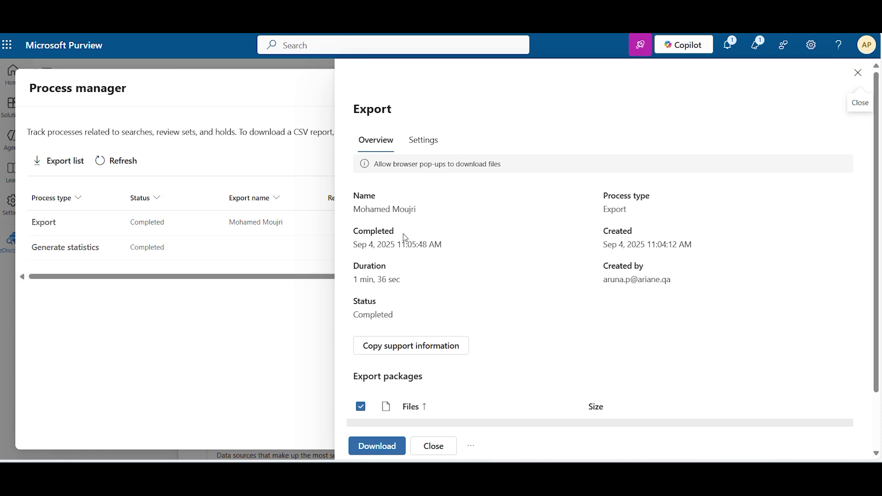
pyautogui.scroll(-2, 404, 233)
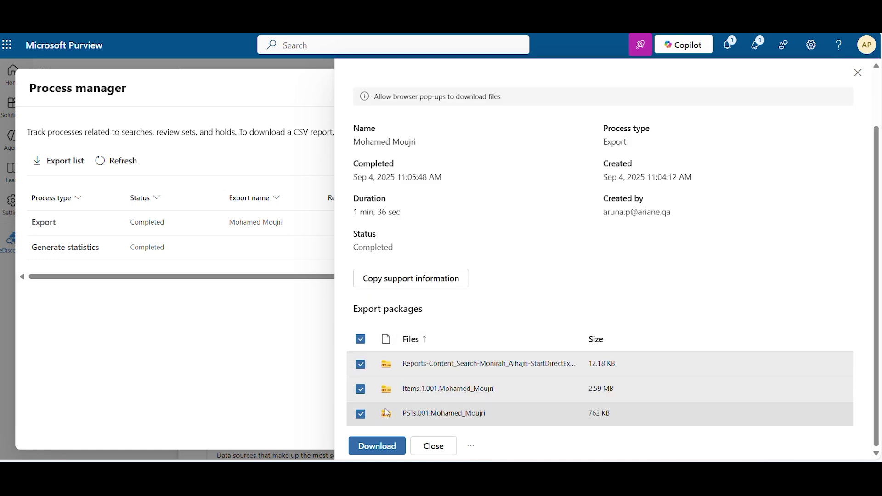